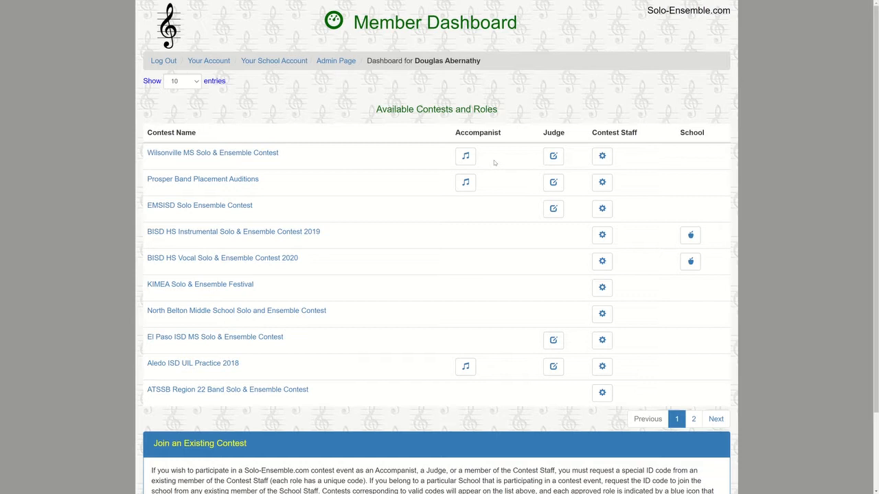
Enter the Wilsonville MS Solo & Ensemble Contest as contest staff from the Member Dashboard
{"action": "left_click", "coordinate": [603, 157]}
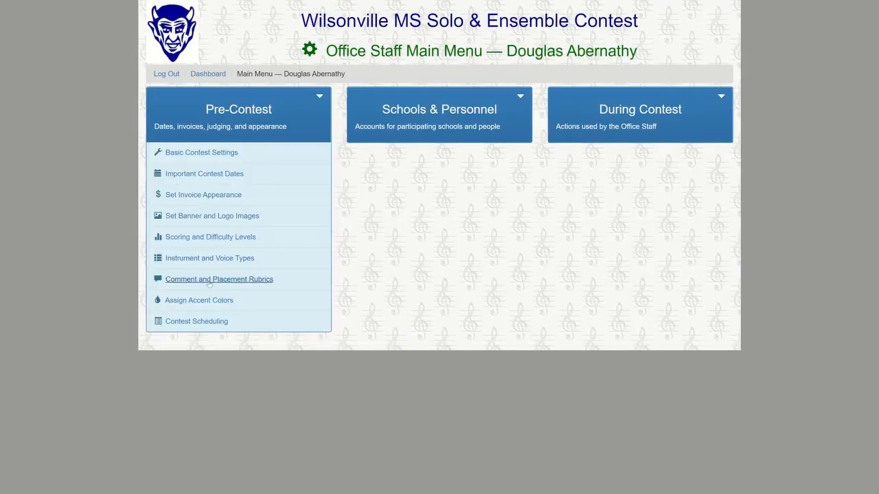
Go to Contest Scheduling and show the Contest Rooms list
{"action": "left_click", "coordinate": [206, 322]}
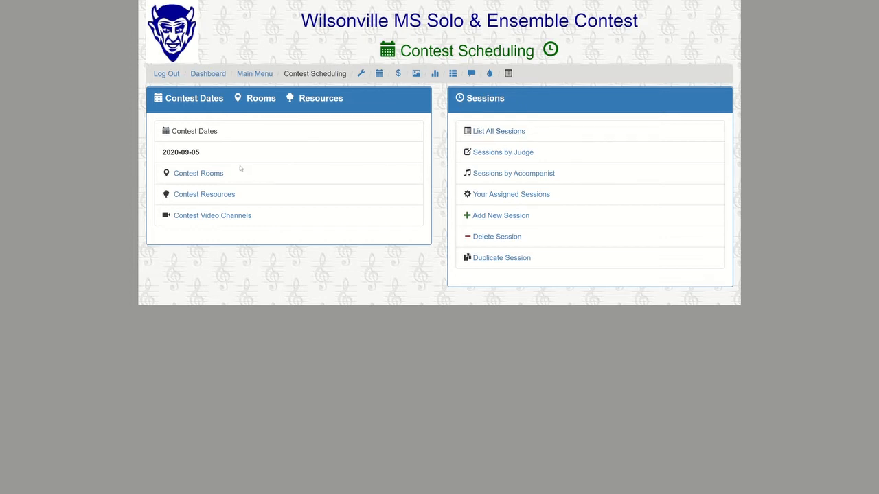
{"action": "left_click", "coordinate": [190, 175]}
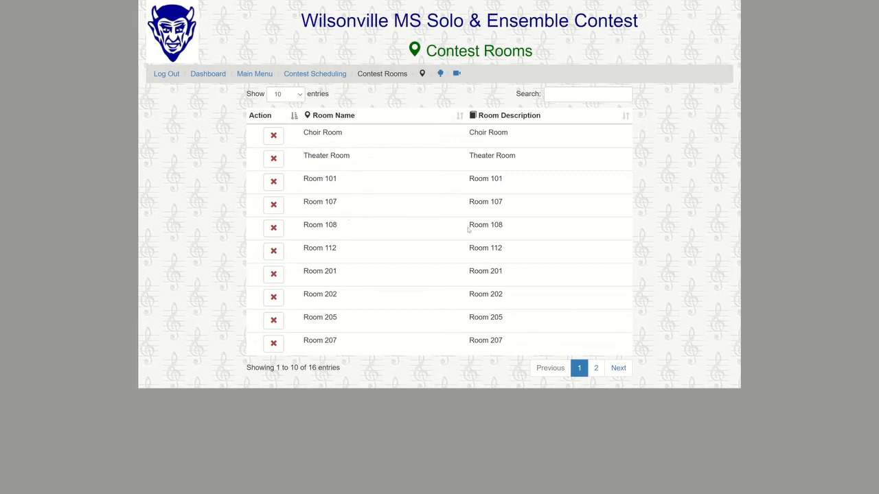
{"action": "left_click_drag", "start_coordinate": [304, 227], "coordinate": [513, 230]}
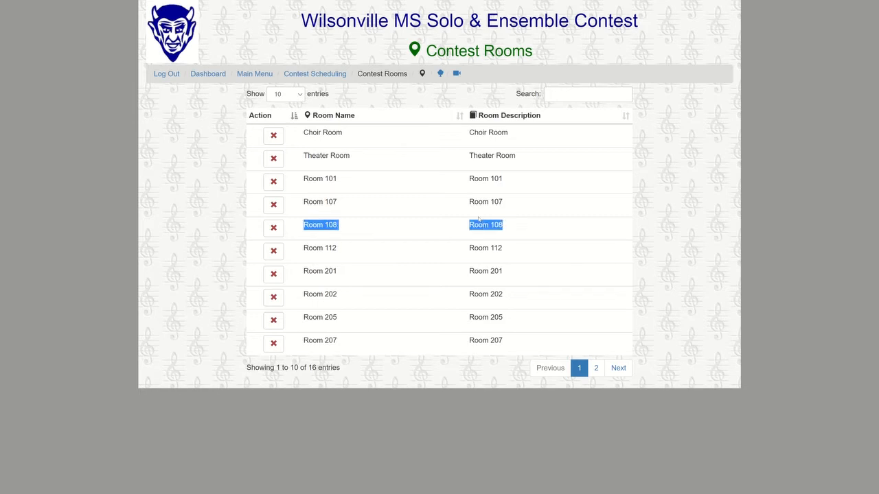
{"action": "left_click", "coordinate": [608, 371]}
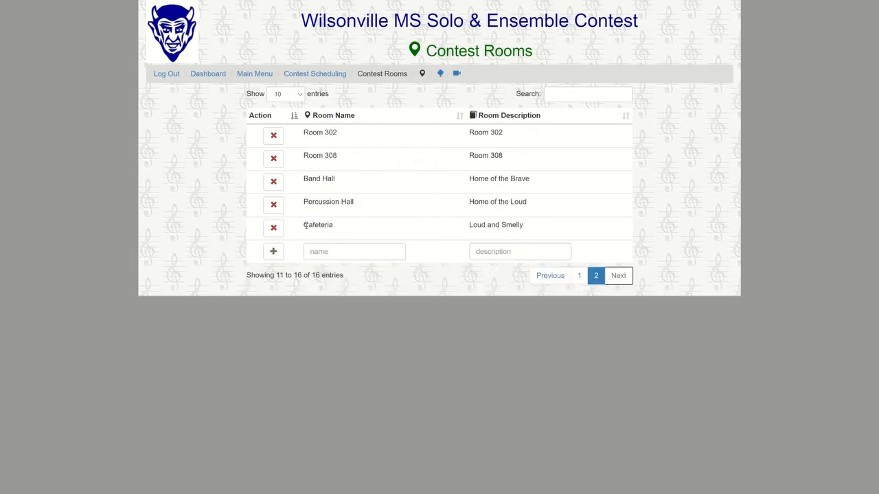
{"action": "left_click_drag", "start_coordinate": [303, 226], "coordinate": [533, 229]}
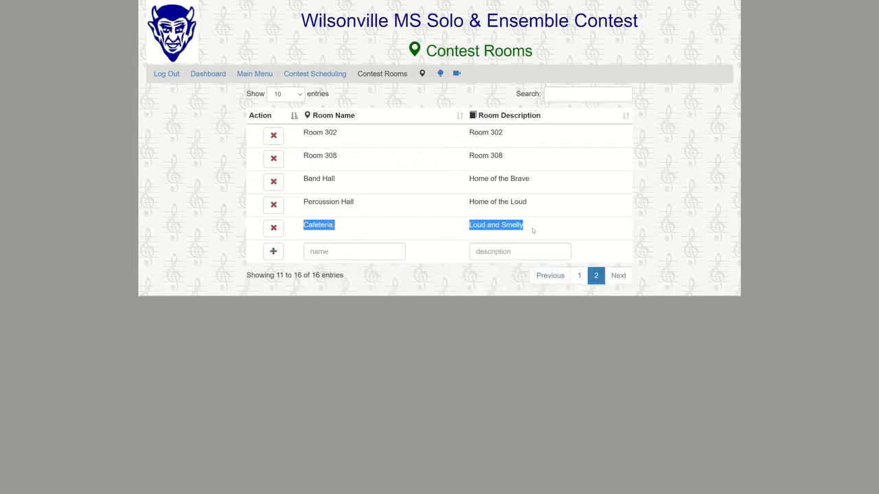
{"action": "left_click", "coordinate": [513, 217]}
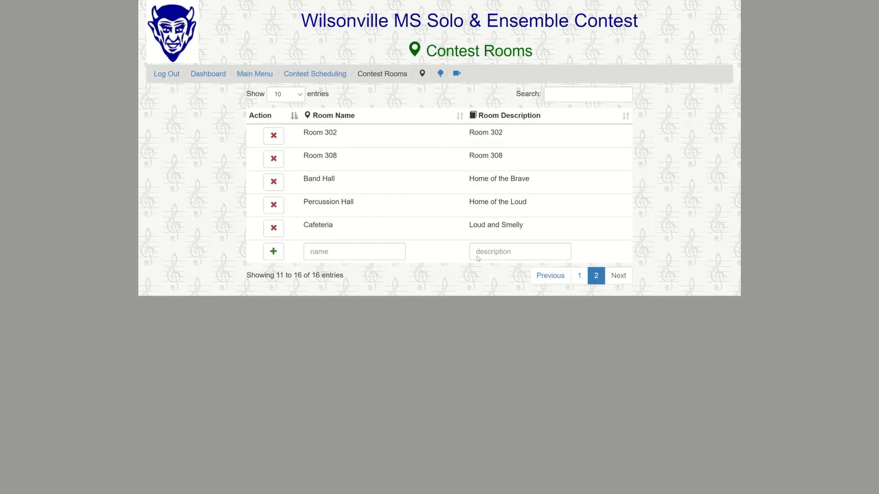
{"action": "left_click", "coordinate": [579, 275]}
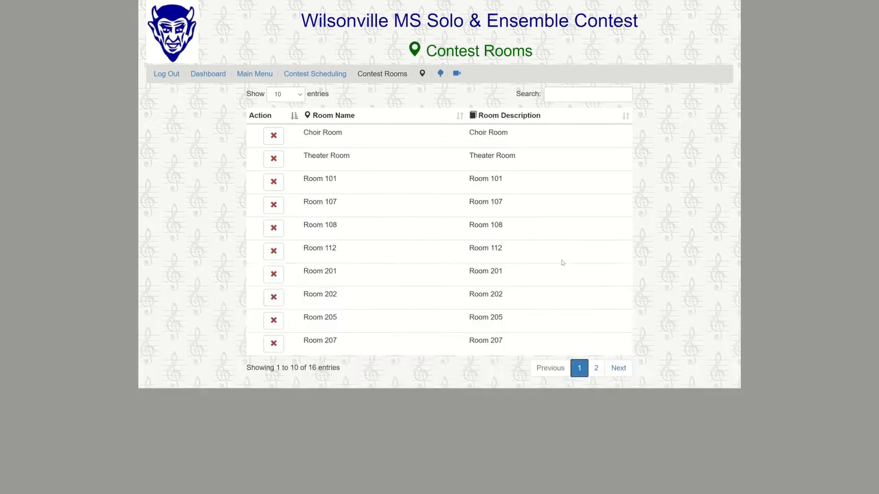
Add a Band Laptop resource described as 'Laptop PC' to the Contest Resources list
{"action": "left_click", "coordinate": [441, 74]}
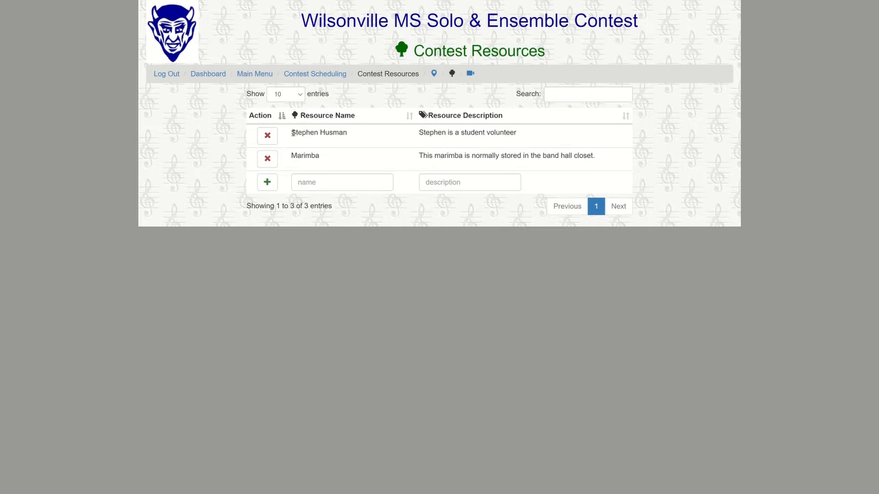
{"action": "left_click_drag", "start_coordinate": [292, 133], "coordinate": [349, 135]}
{"action": "left_click", "coordinate": [355, 134]}
{"action": "double_click", "coordinate": [299, 157]}
{"action": "left_click", "coordinate": [329, 158]}
{"action": "left_click", "coordinate": [309, 182]}
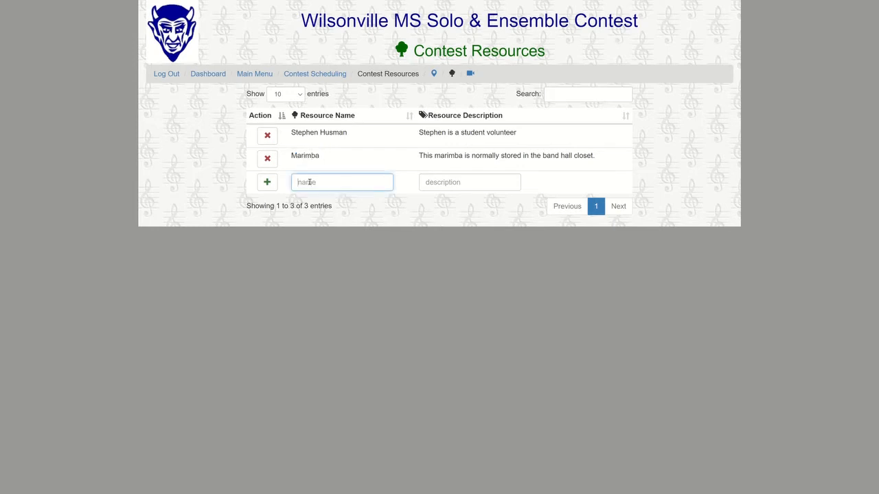
{"action": "type", "text": "Bac"}
{"action": "type", "text": "nd Laptop"}
{"action": "left_click", "coordinate": [436, 185]}
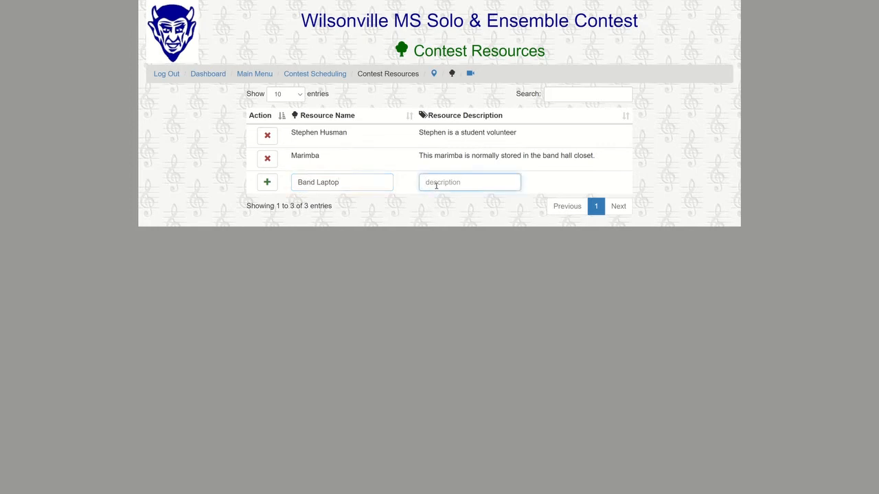
{"action": "type", "text": "Laptop PC"}
{"action": "left_click", "coordinate": [267, 183]}
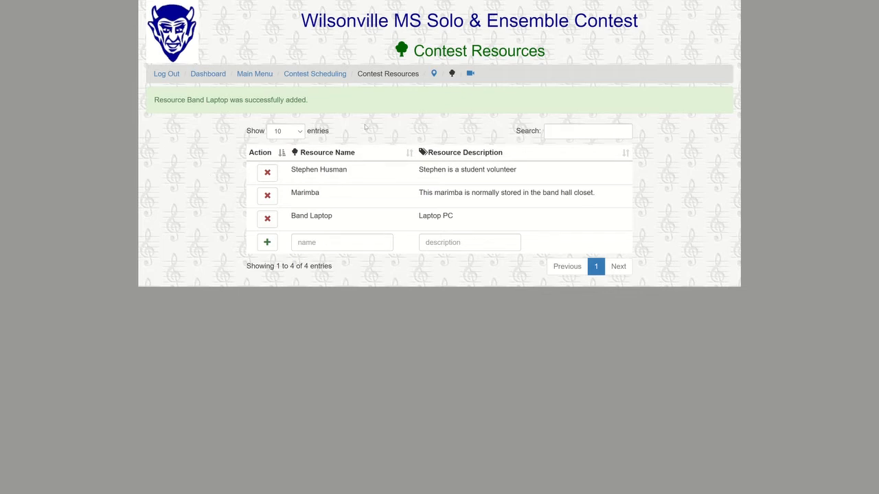
Add video channel Zoom Demo 123 with its Zoom URL, meeting password and log-in-5-minutes-early note
{"action": "left_click", "coordinate": [469, 73]}
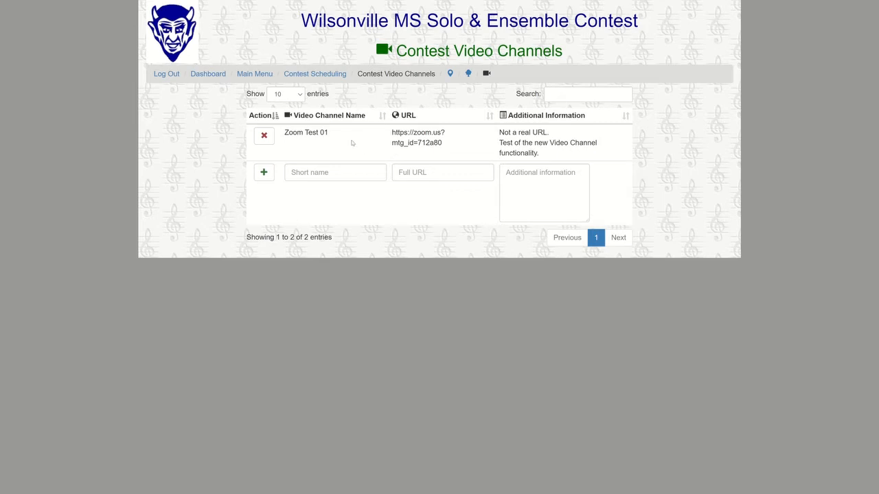
{"action": "left_click", "coordinate": [330, 172]}
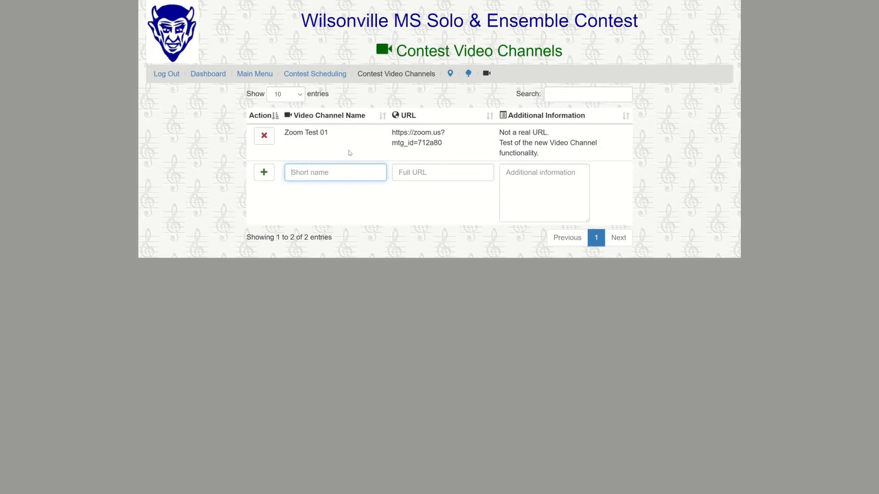
{"action": "key", "text": "Tab"}
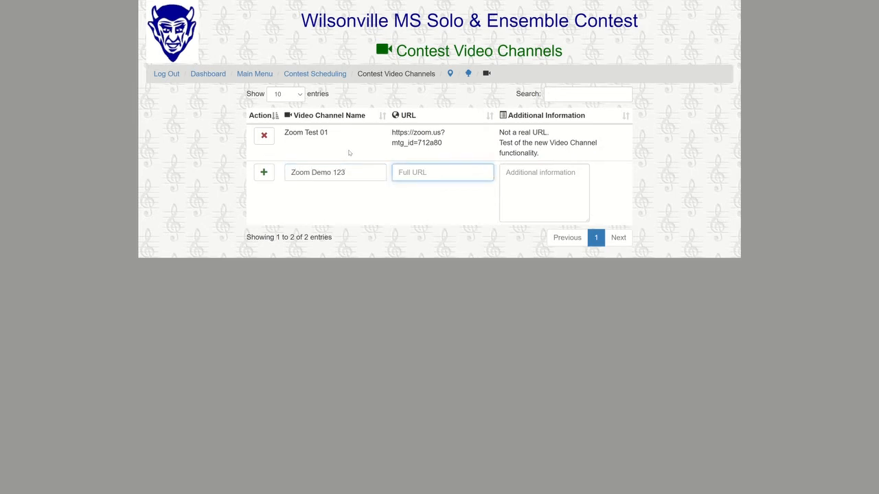
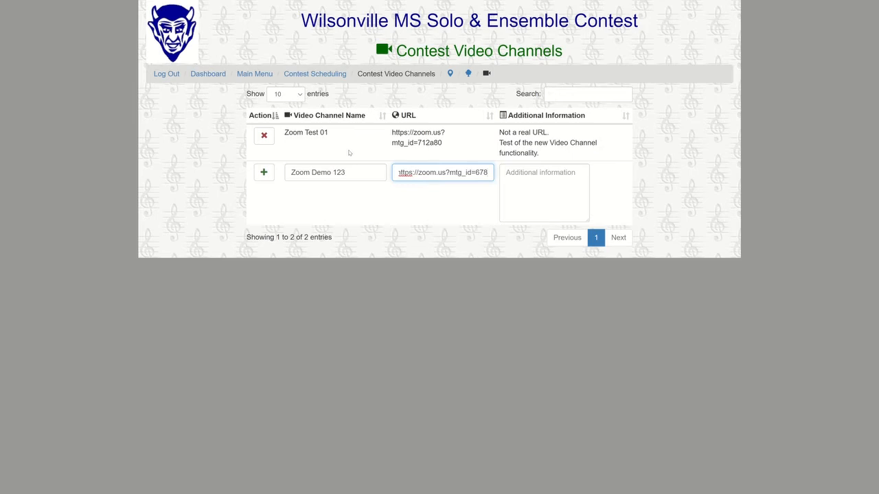
{"action": "key", "text": "Tab"}
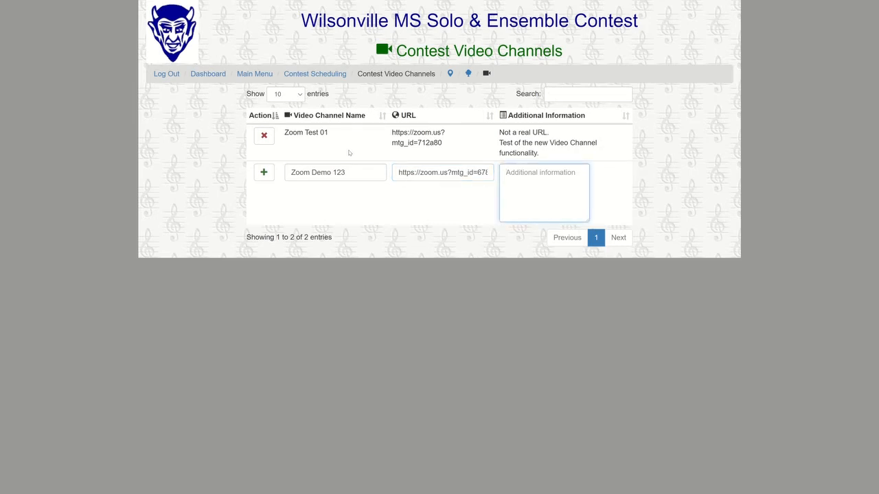
{"action": "key", "text": "Return"}
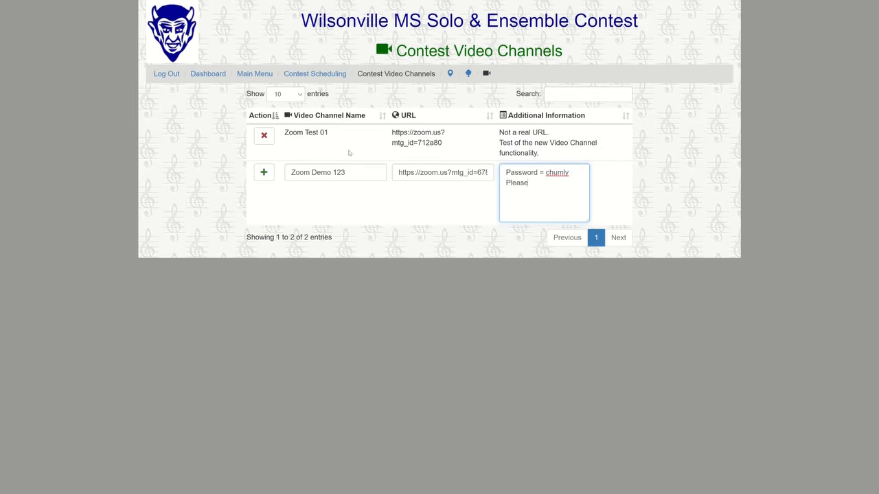
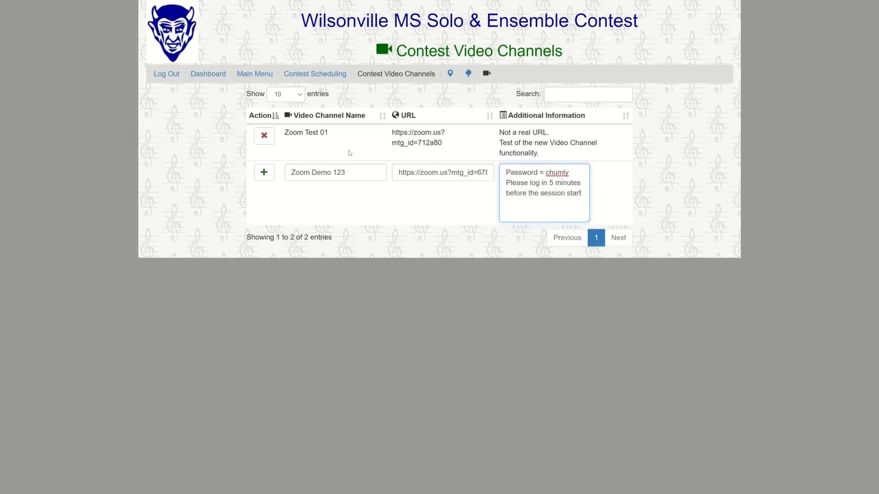
{"action": "left_click", "coordinate": [263, 173]}
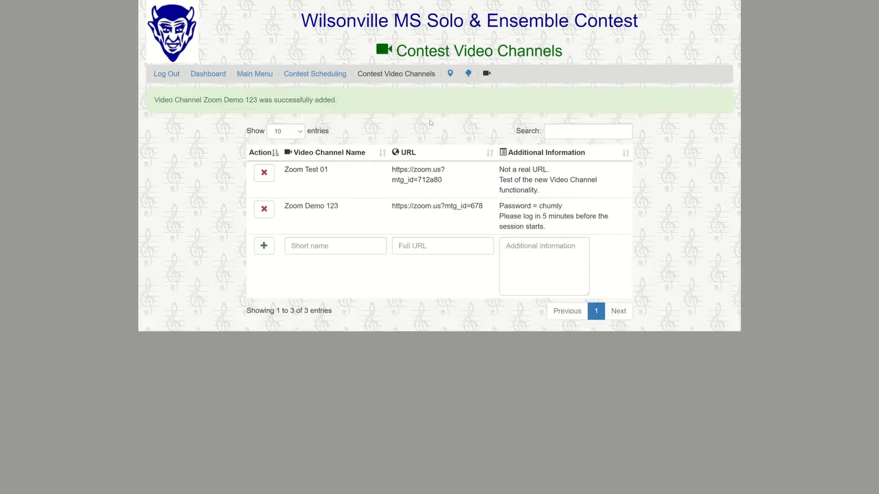
Open the Percussion PM session from the List All Sessions page
{"action": "left_click", "coordinate": [339, 75]}
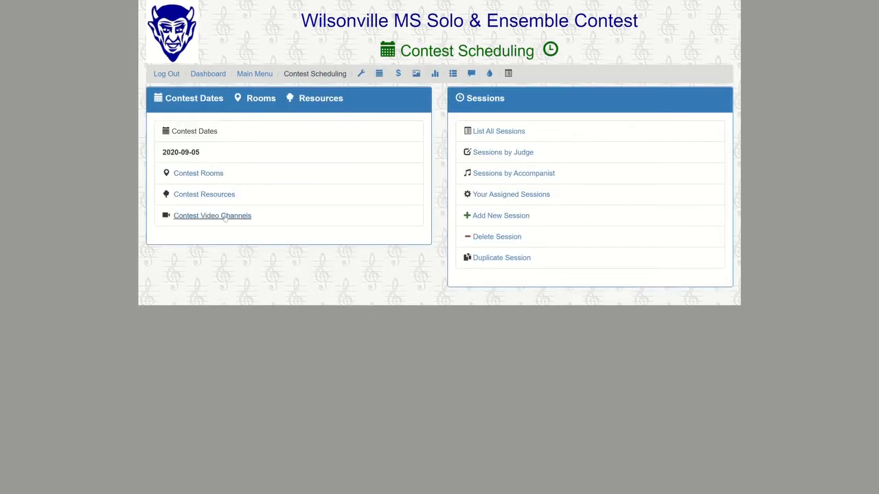
{"action": "left_click", "coordinate": [500, 133]}
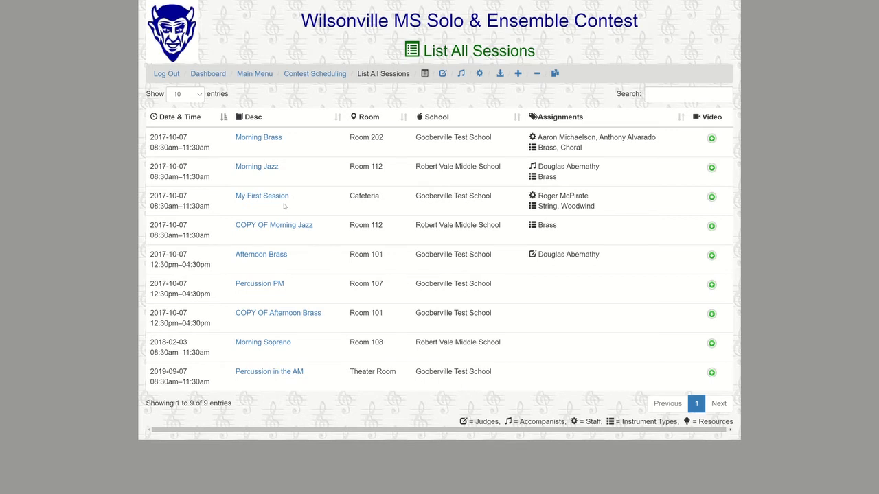
{"action": "left_click", "coordinate": [258, 284]}
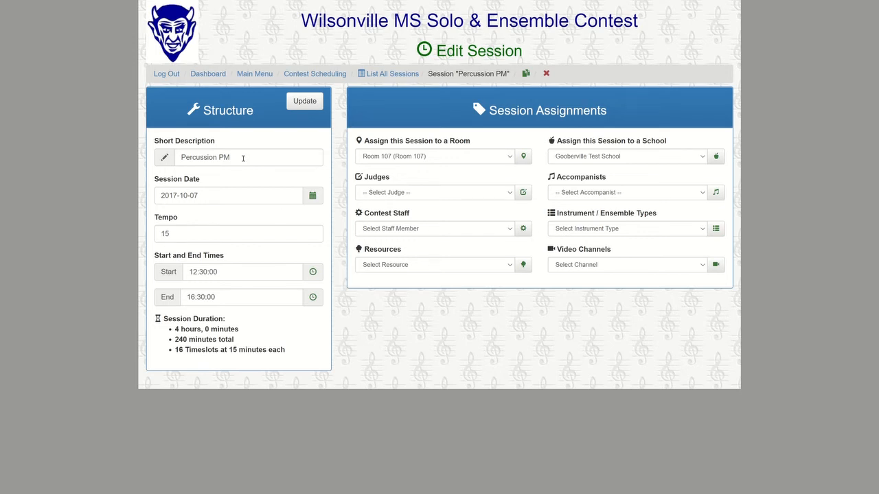
{"action": "left_click", "coordinate": [228, 197]}
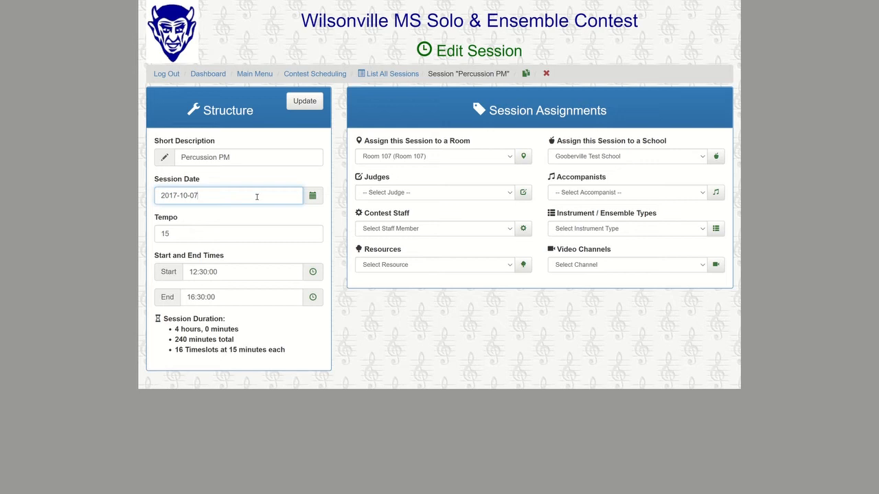
{"action": "left_click", "coordinate": [311, 197]}
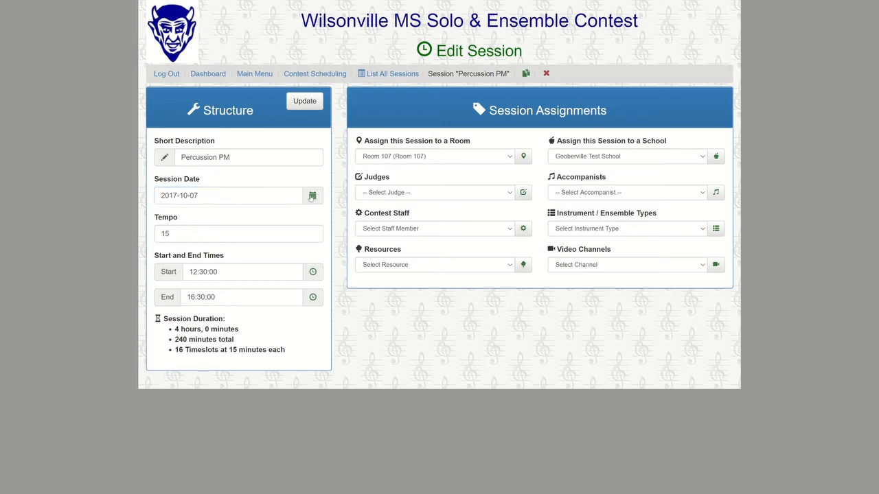
{"action": "left_click", "coordinate": [269, 194]}
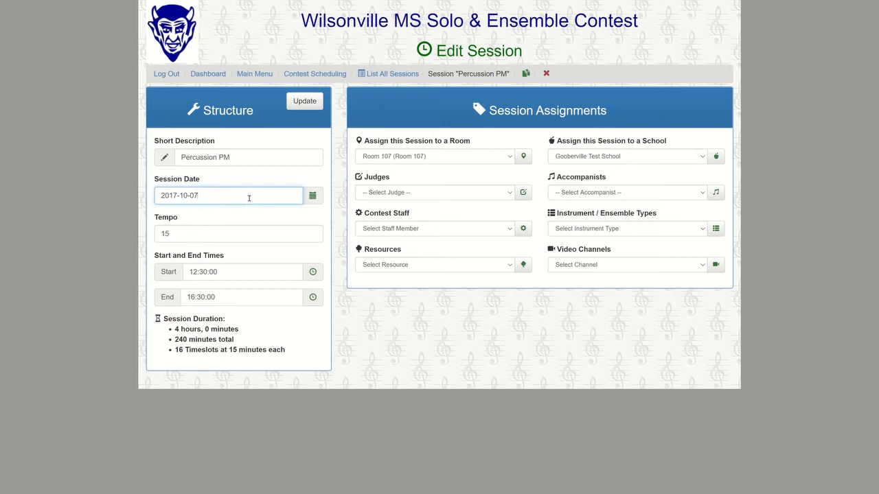
{"action": "key", "text": "BackSpace"}
{"action": "type", "text": "9"}
{"action": "left_click", "coordinate": [201, 233]}
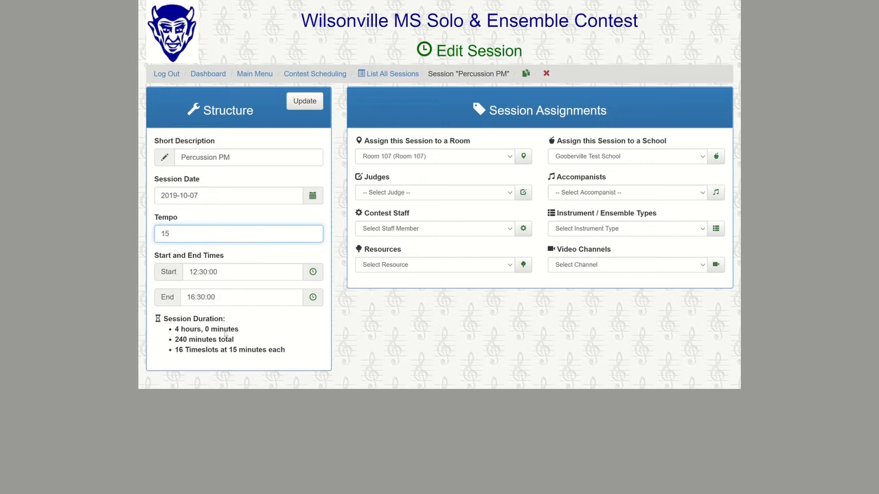
{"action": "left_click", "coordinate": [309, 102]}
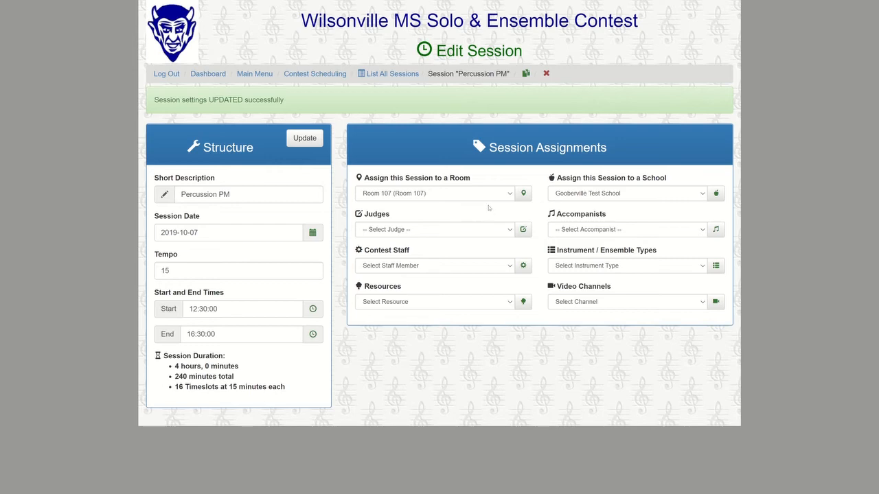
{"action": "left_click", "coordinate": [511, 195]}
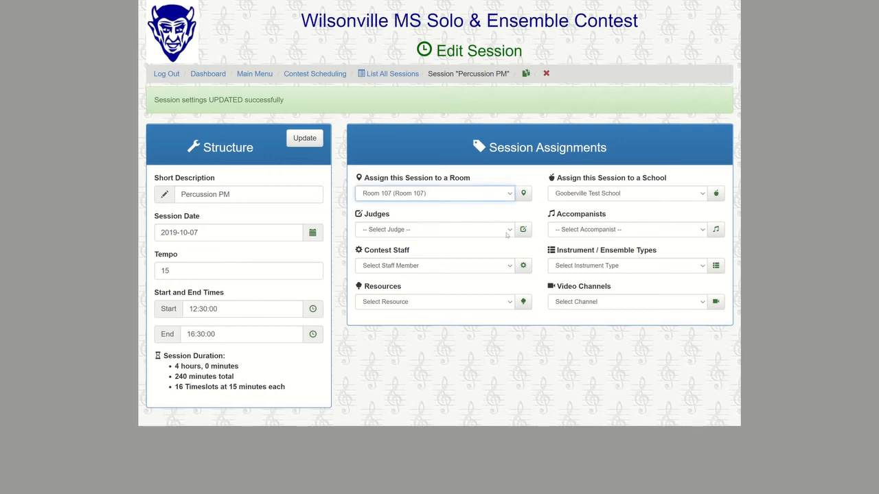
Assign the Band Laptop resource and a judge to Percussion PM
{"action": "left_click", "coordinate": [510, 303]}
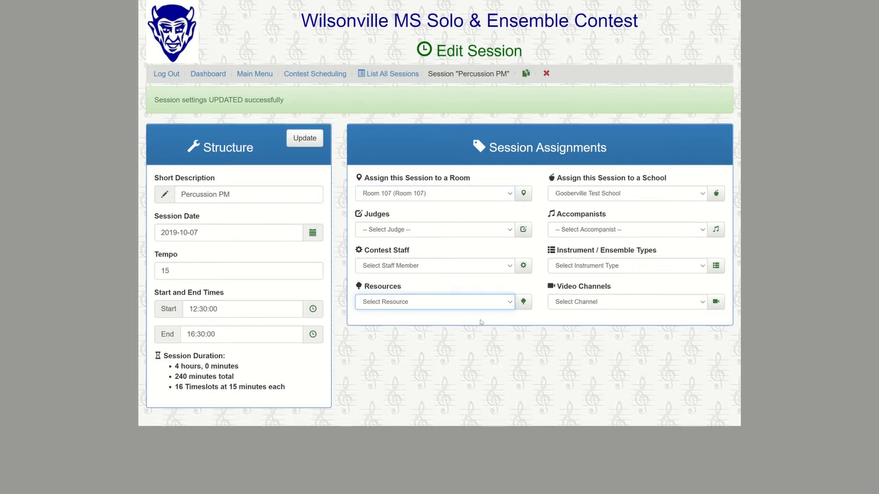
{"action": "left_click", "coordinate": [482, 321]}
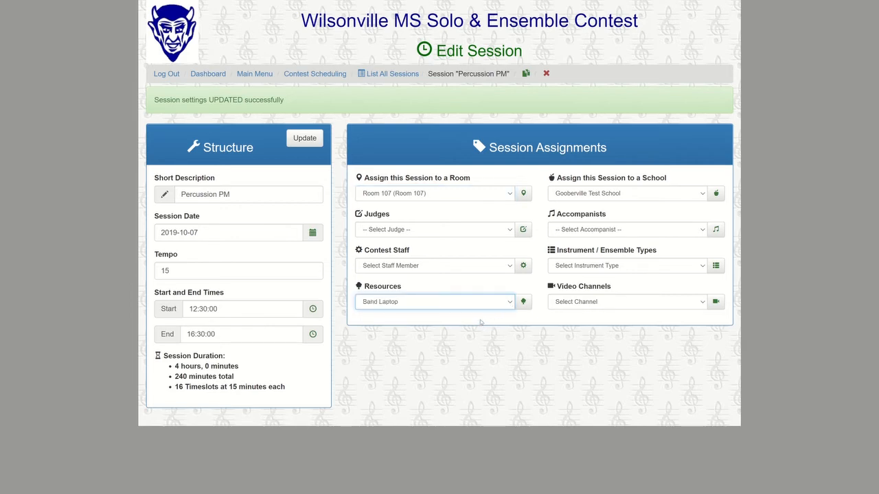
{"action": "left_click", "coordinate": [523, 303]}
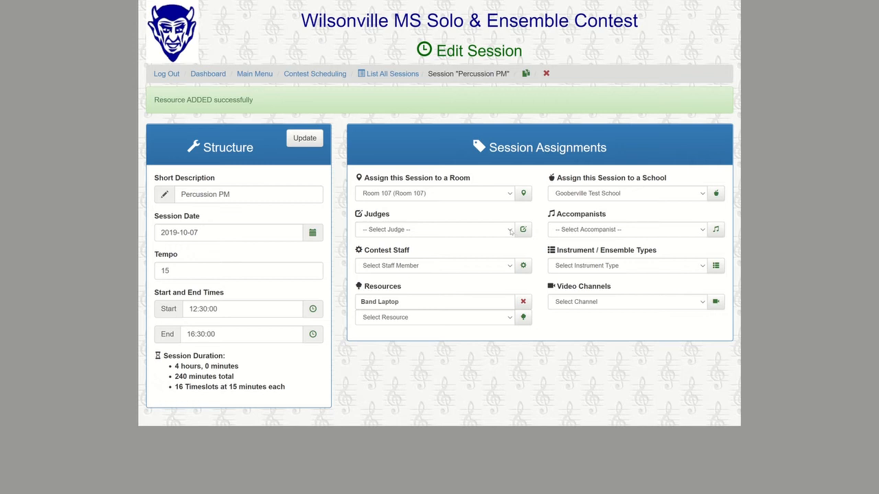
{"action": "left_click", "coordinate": [511, 232]}
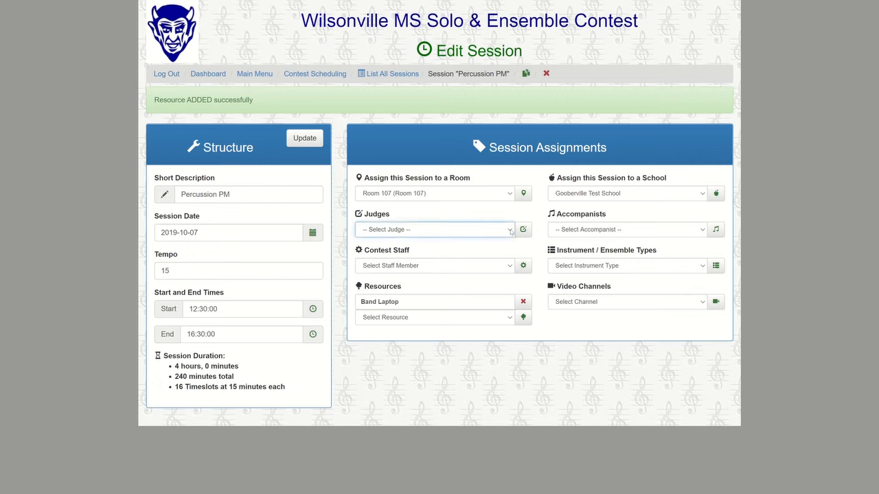
{"action": "left_click", "coordinate": [481, 266]}
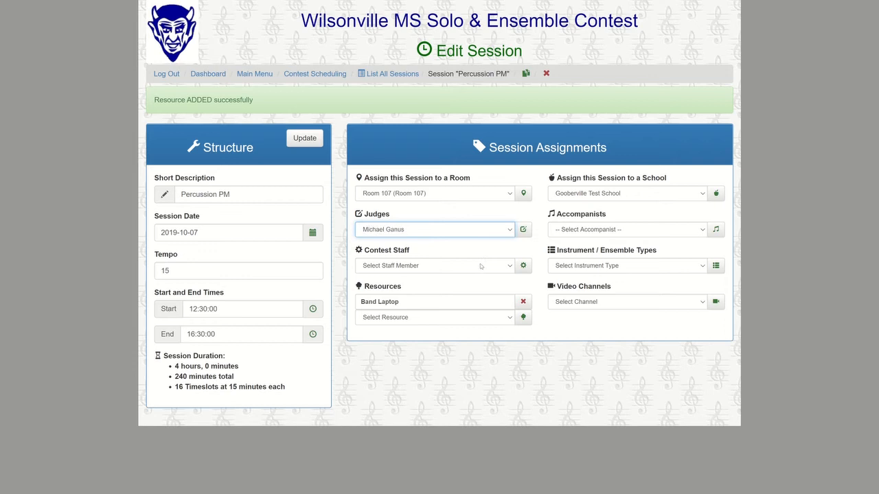
{"action": "left_click", "coordinate": [524, 230]}
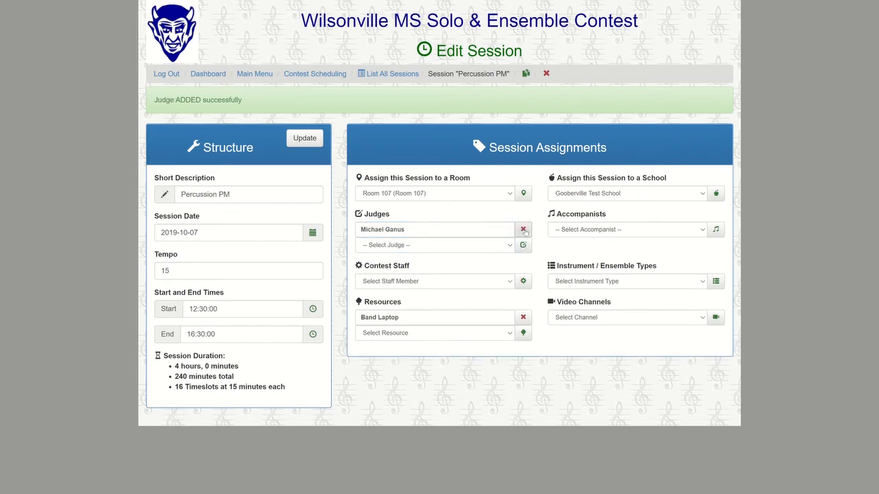
Assign an accompanist and the Zoom Demo 123 video channel to Percussion PM
{"action": "left_click", "coordinate": [595, 232]}
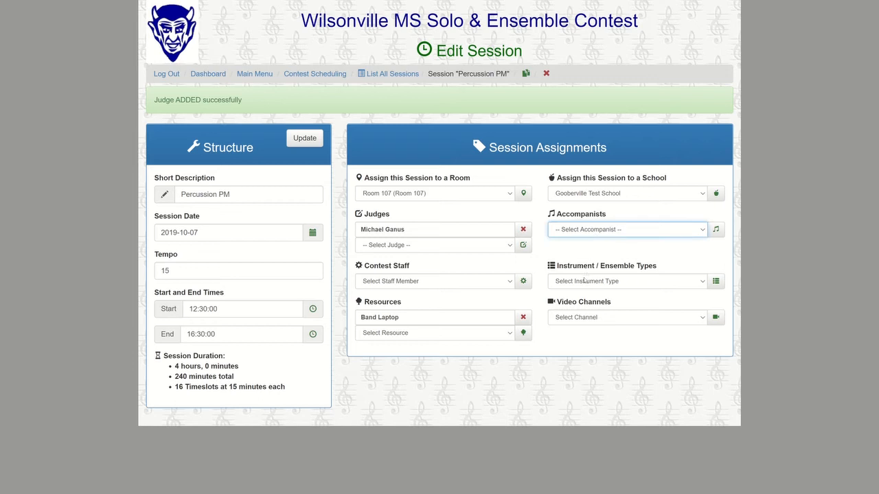
{"action": "key", "text": "Down"}
{"action": "left_click", "coordinate": [716, 232]}
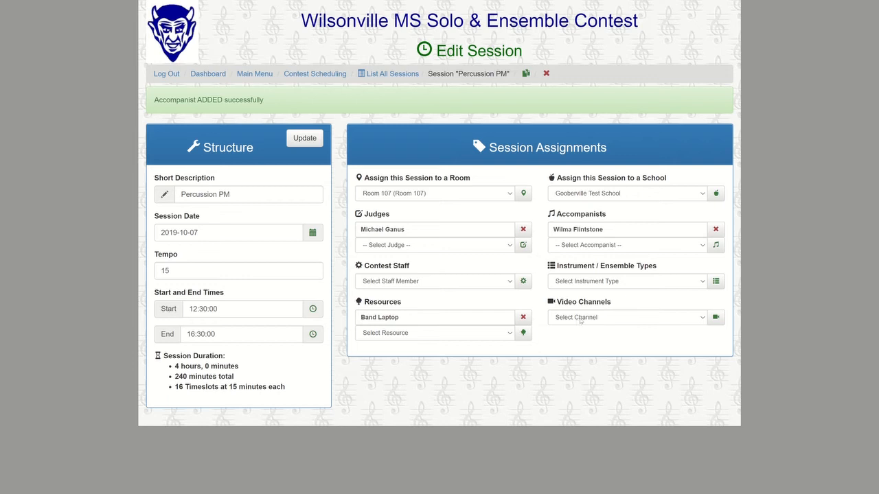
{"action": "left_click", "coordinate": [581, 320]}
{"action": "left_click", "coordinate": [583, 338]}
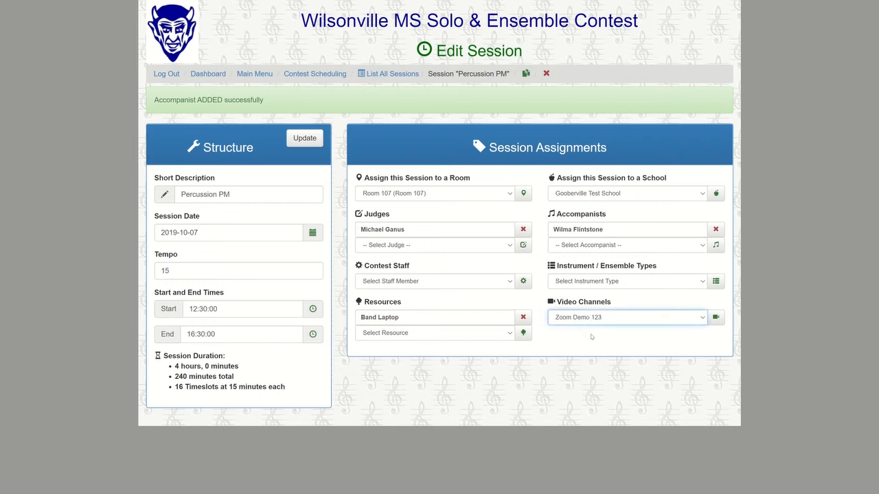
{"action": "left_click", "coordinate": [715, 318]}
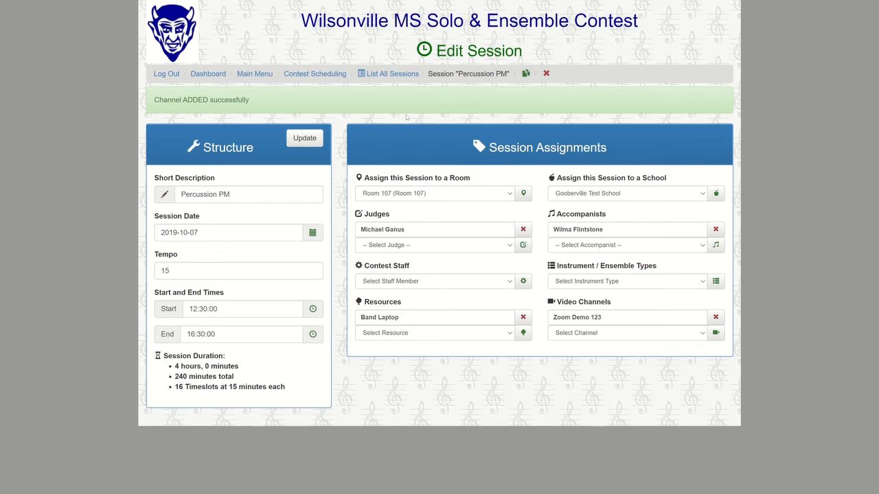
Reopen Percussion PM, add Percussion as its instrument type, and go back to all sessions
{"action": "left_click", "coordinate": [401, 77]}
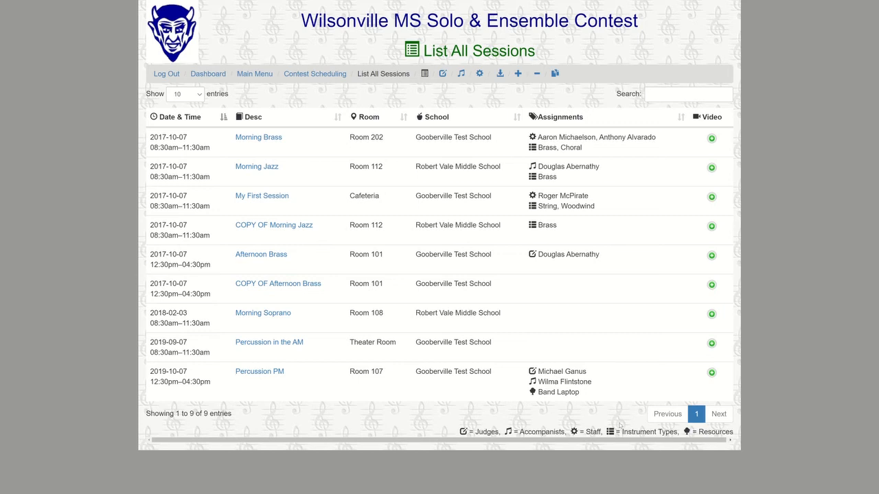
{"action": "left_click", "coordinate": [272, 374]}
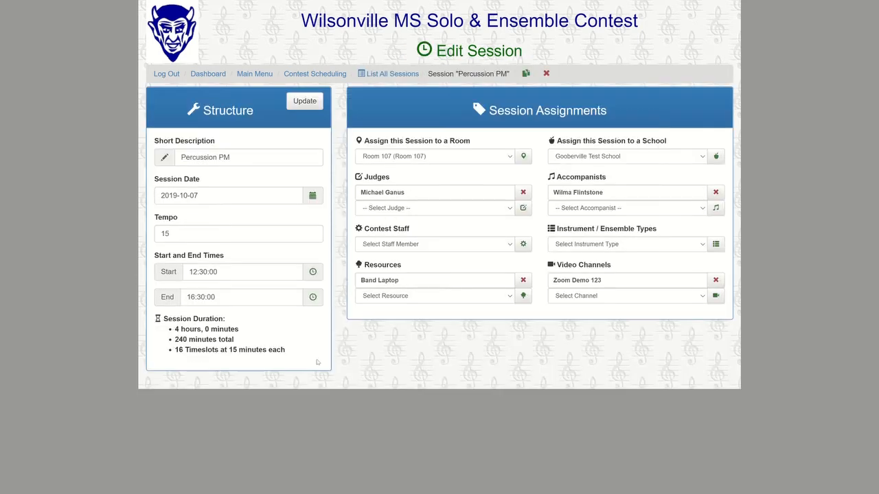
{"action": "left_click", "coordinate": [566, 245]}
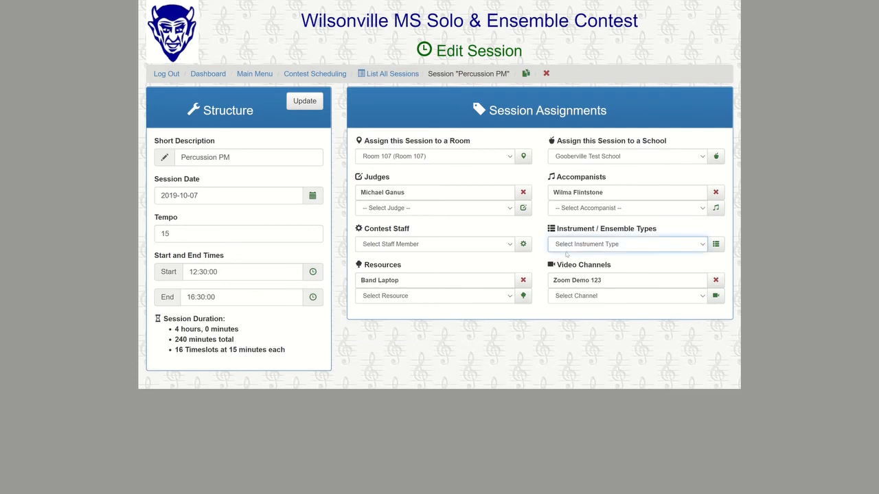
{"action": "left_click", "coordinate": [579, 311]}
{"action": "left_click", "coordinate": [714, 244]}
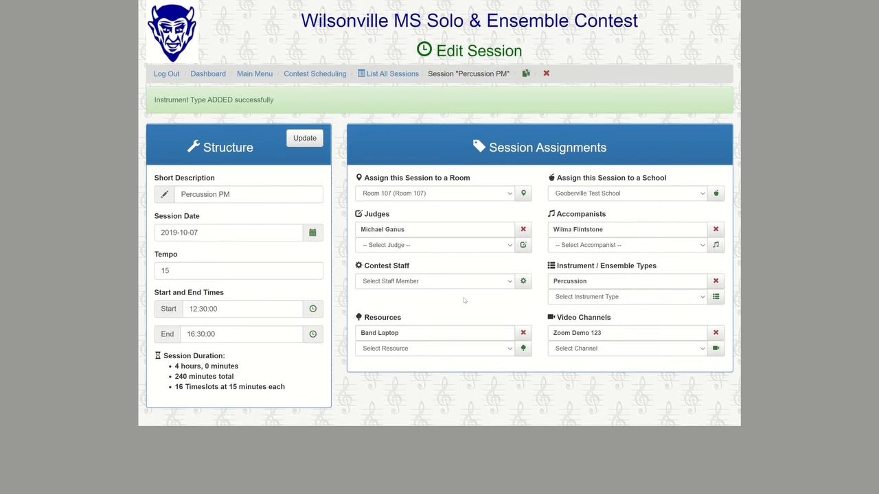
{"action": "left_click", "coordinate": [389, 73]}
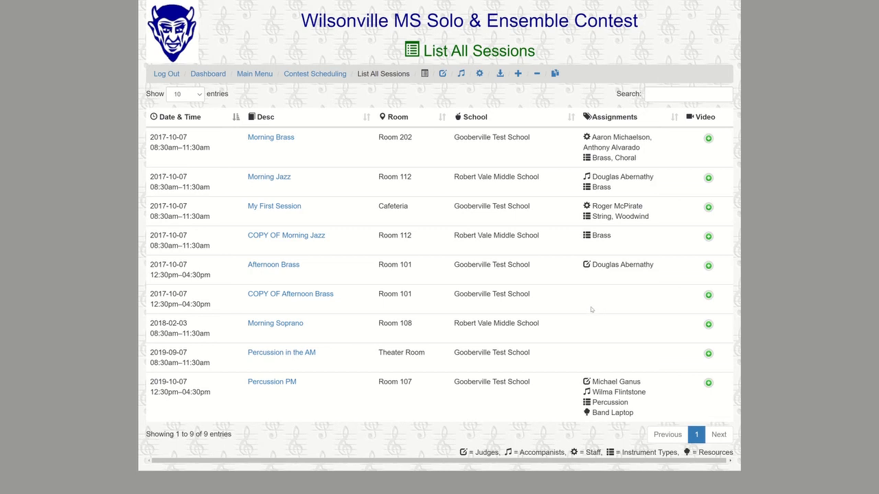
Create 'New Session for Demo' for 2020-09-05, 08:30–11:30 with tempo 10, then return to Contest Scheduling
{"action": "left_click", "coordinate": [519, 74]}
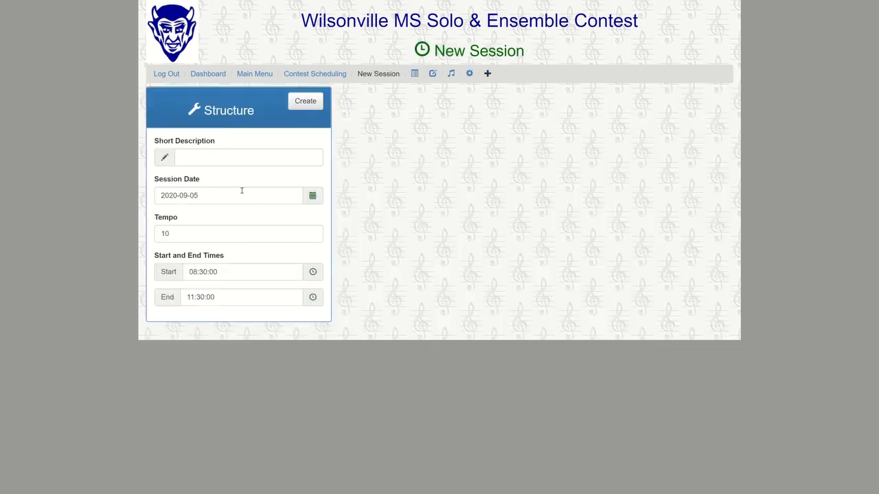
{"action": "left_click", "coordinate": [227, 157]}
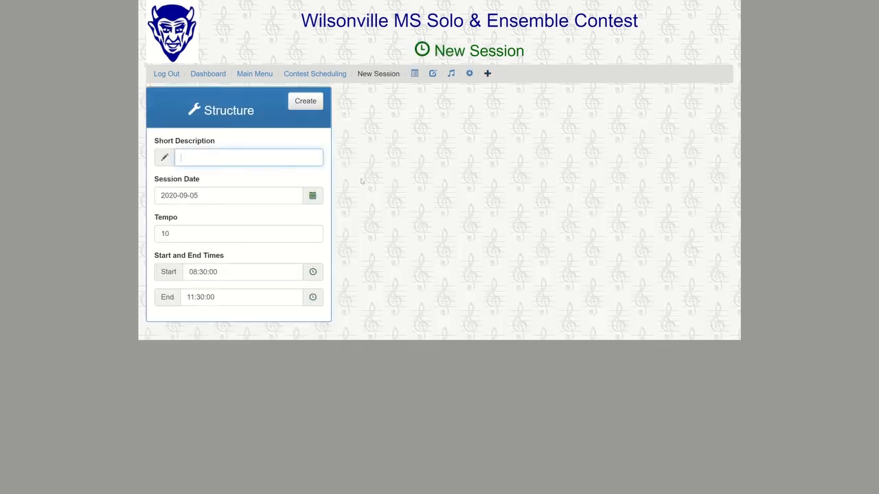
{"action": "type", "text": "New Session for Demo"}
{"action": "key", "text": "Tab"}
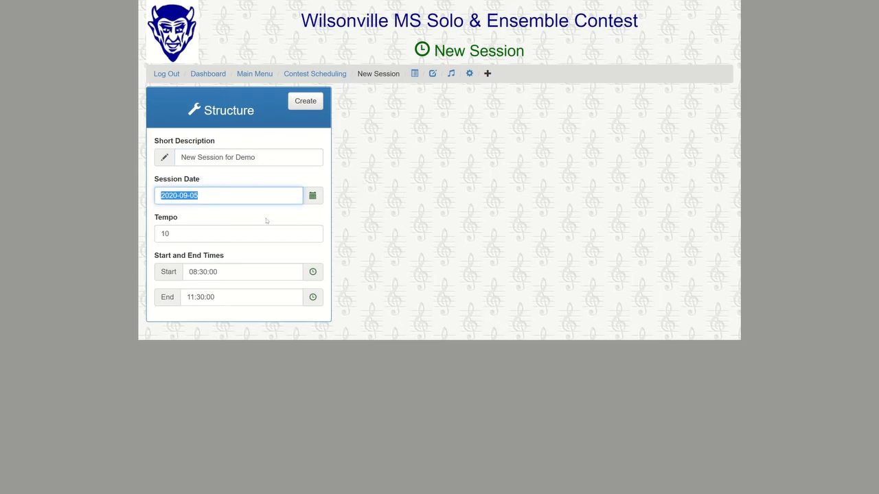
{"action": "left_click", "coordinate": [195, 234]}
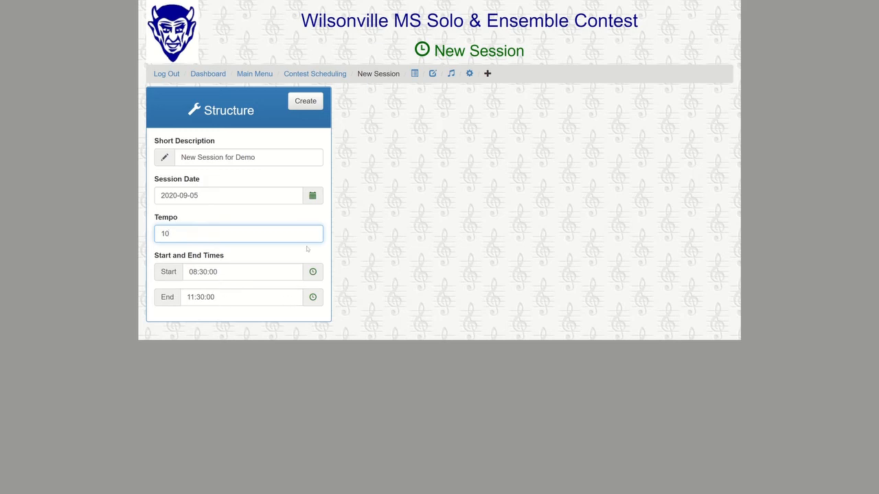
{"action": "left_click", "coordinate": [307, 102]}
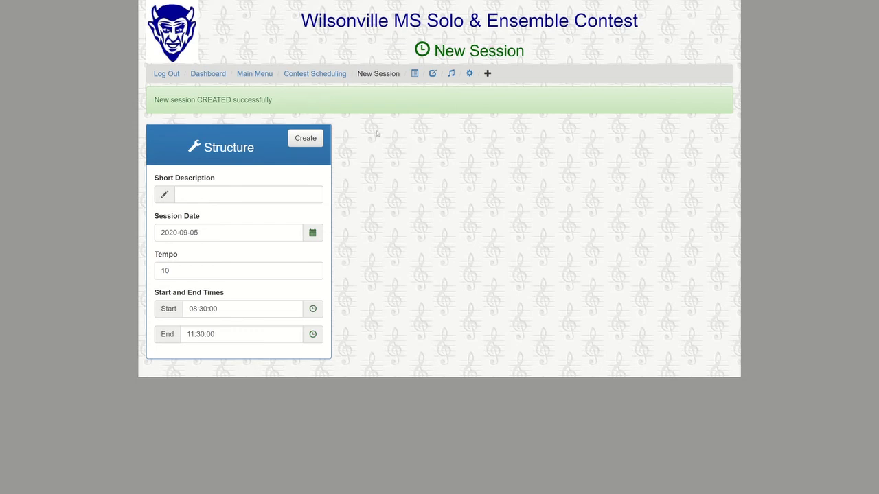
{"action": "left_click", "coordinate": [332, 75]}
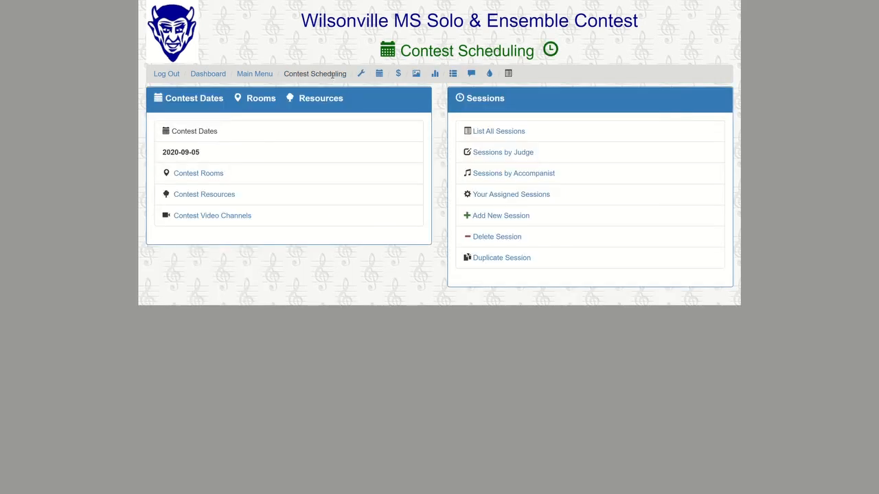
Open New Session for Demo's Edit Session page from List All Sessions
{"action": "left_click", "coordinate": [483, 137]}
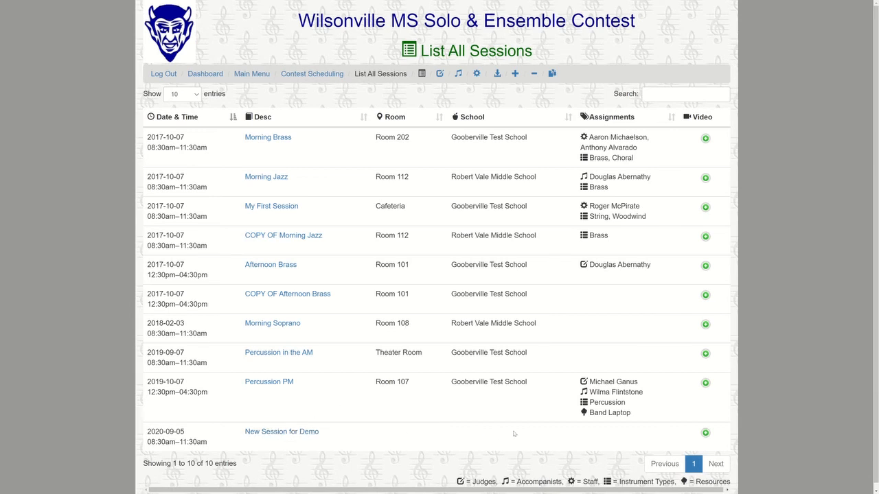
{"action": "left_click", "coordinate": [300, 432]}
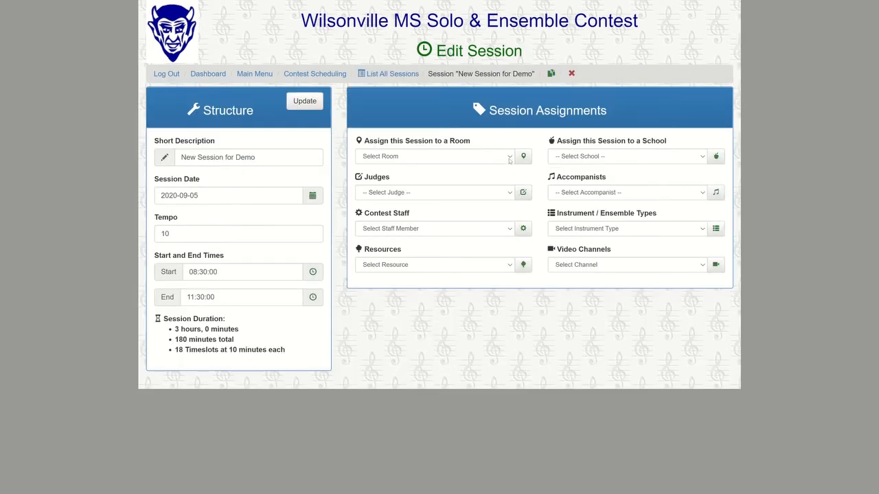
Assign Raymond James Middle School to New Session for Demo
{"action": "left_click", "coordinate": [568, 157]}
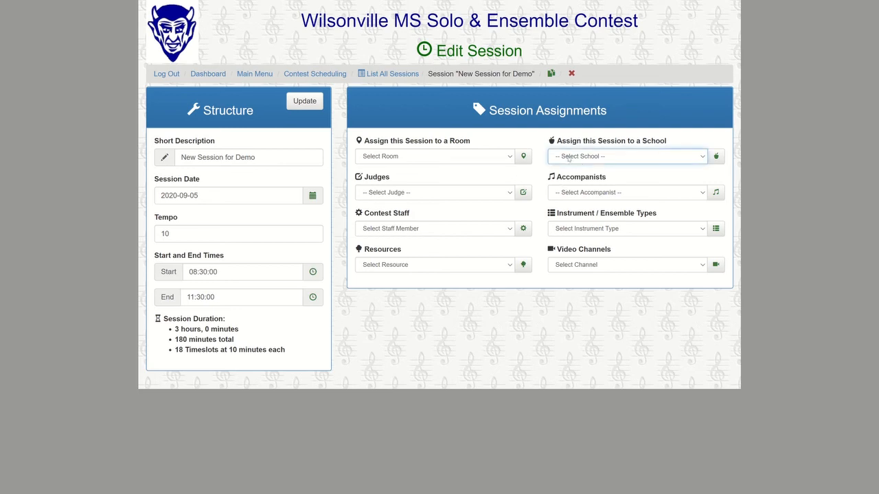
{"action": "left_click", "coordinate": [581, 192]}
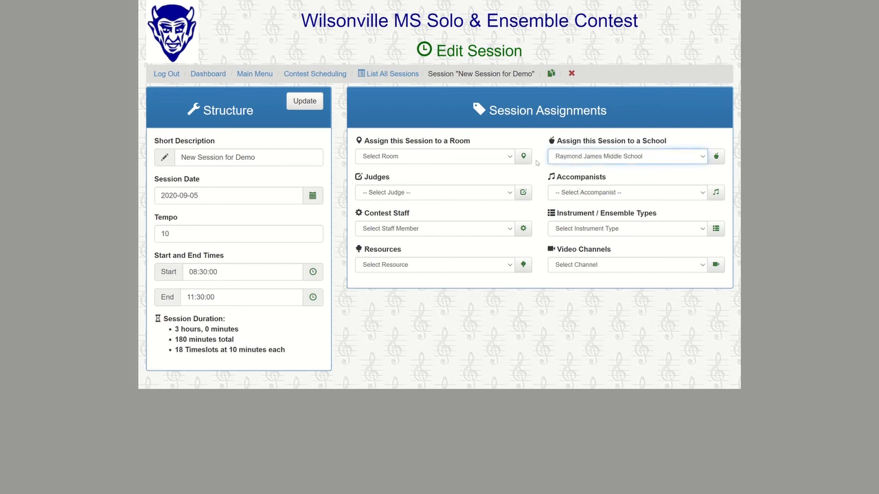
{"action": "left_click", "coordinate": [715, 156]}
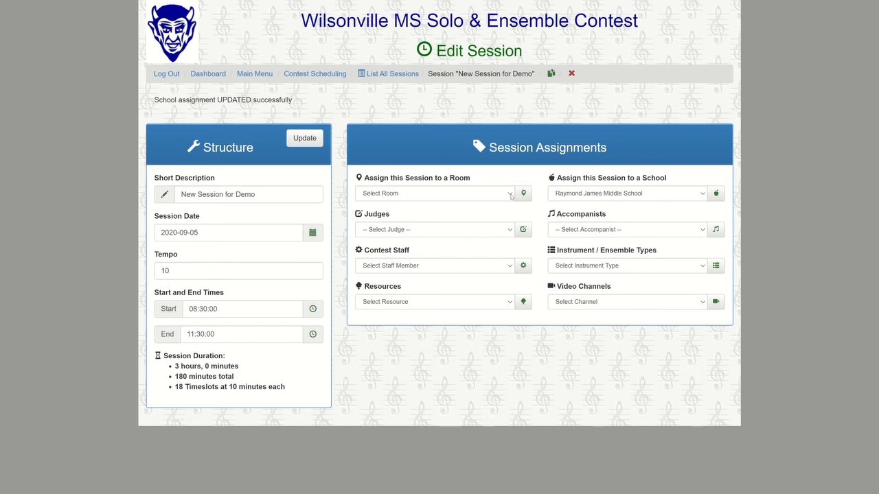
Assign Room 202 to the session
{"action": "left_click", "coordinate": [511, 196]}
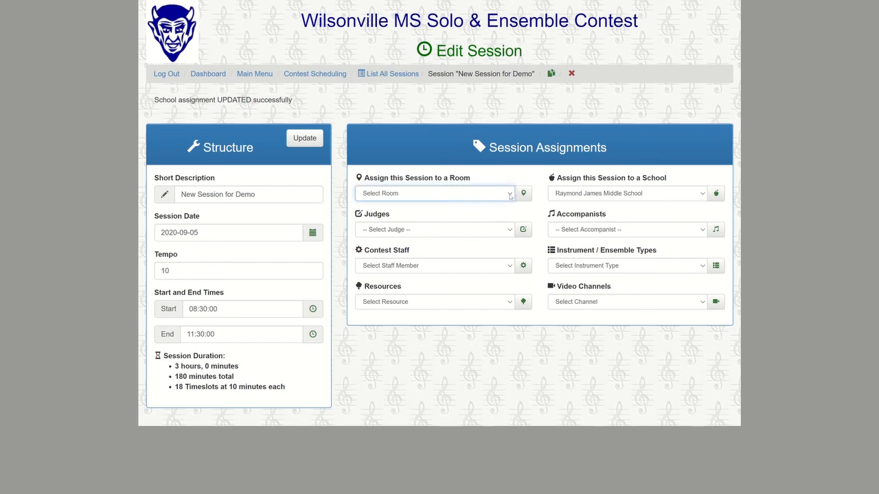
{"action": "left_click", "coordinate": [466, 239]}
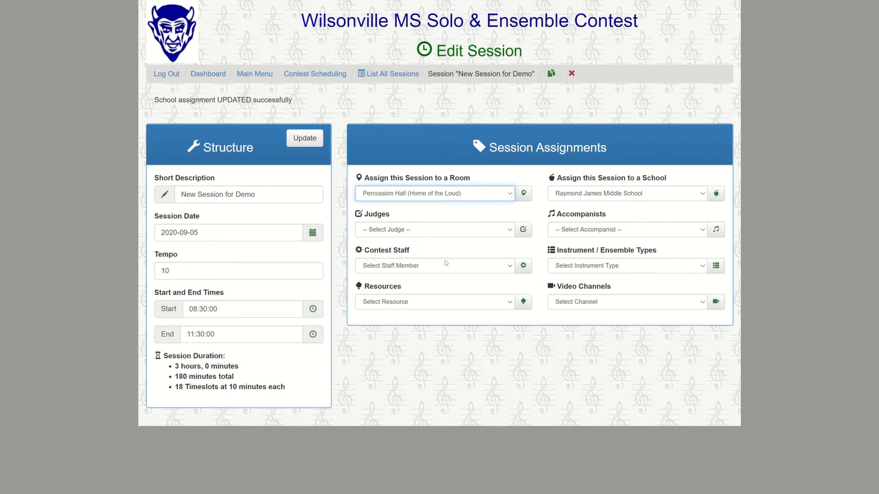
{"action": "left_click", "coordinate": [429, 285]}
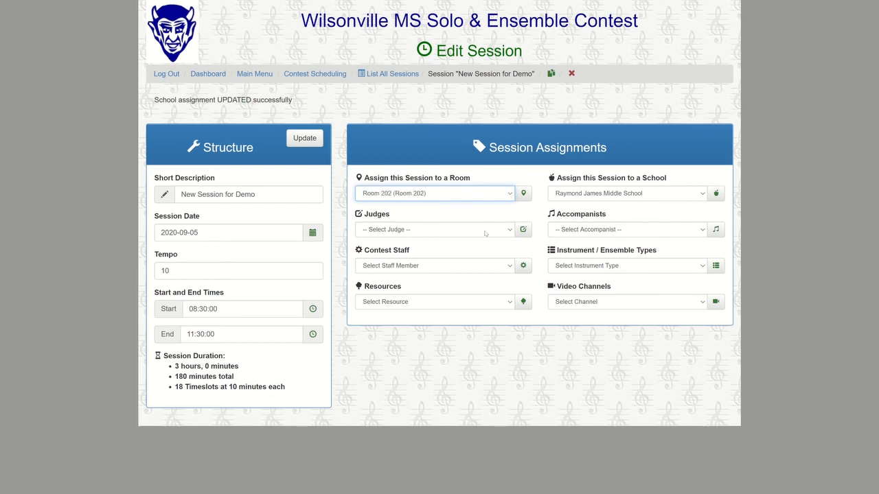
{"action": "left_click", "coordinate": [523, 194]}
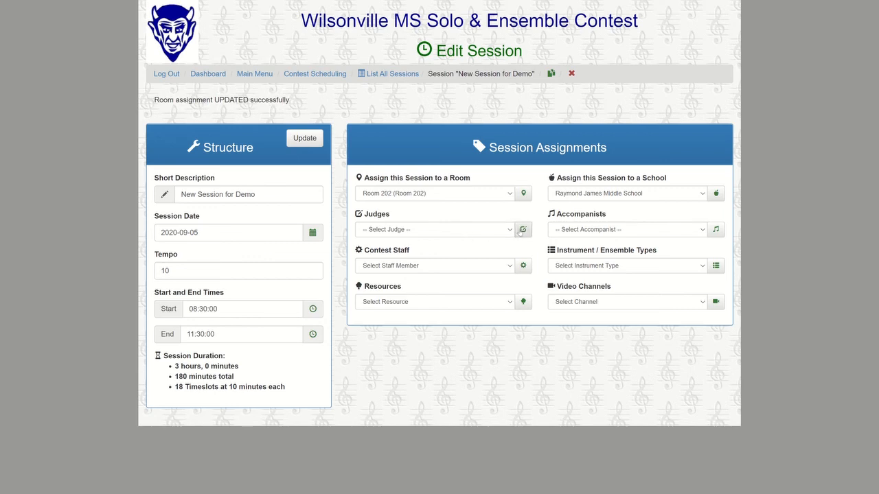
Add a judge from the available judges list to the session
{"action": "left_click", "coordinate": [512, 231]}
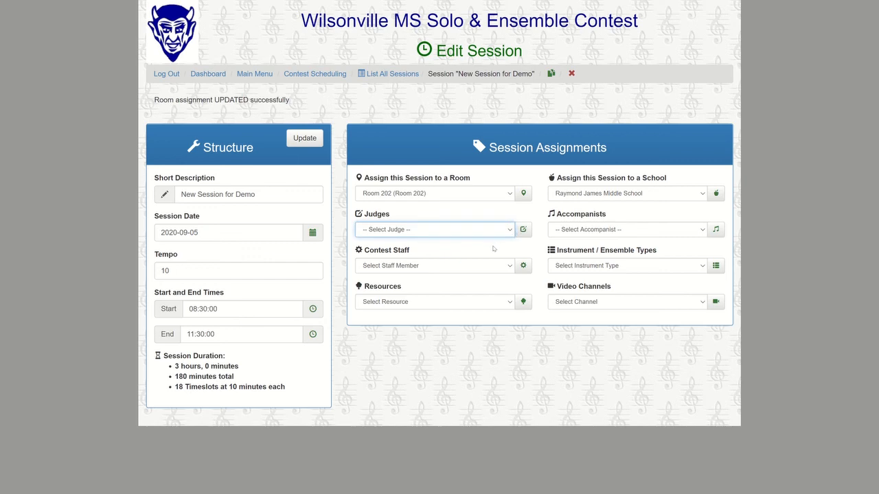
{"action": "left_click", "coordinate": [507, 244]}
{"action": "left_click", "coordinate": [522, 230]}
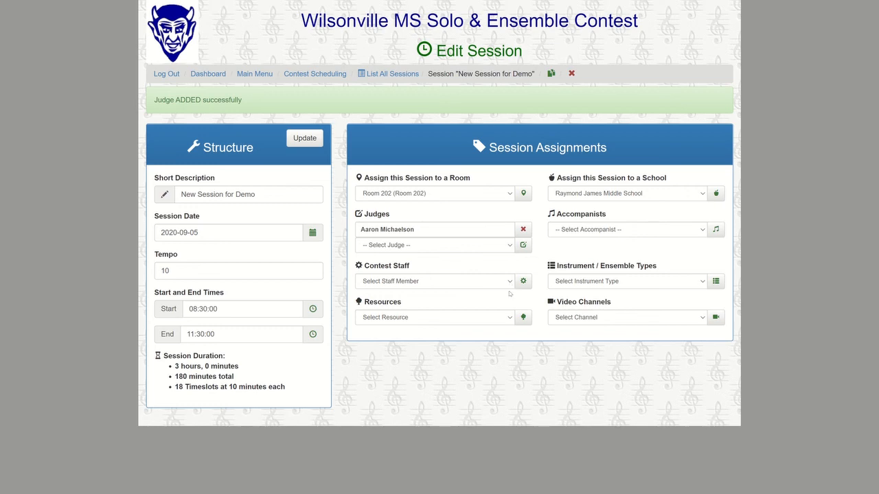
Add Marimba to the session's resources
{"action": "left_click", "coordinate": [510, 318]}
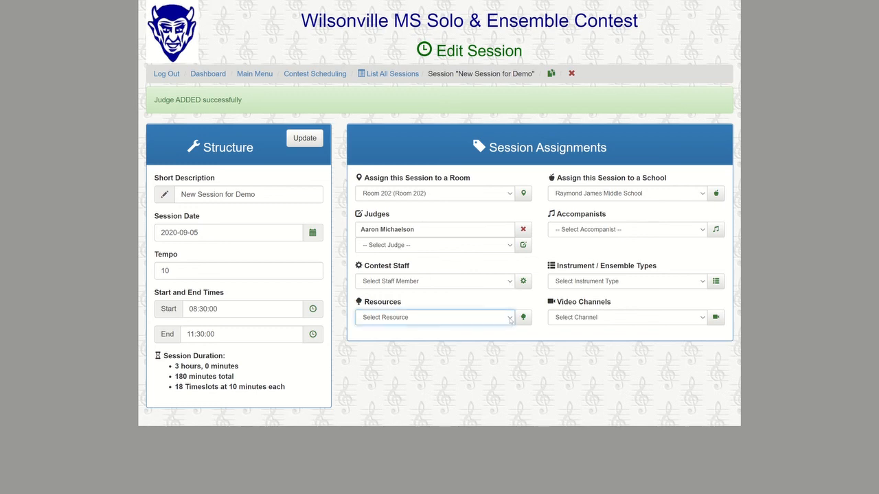
{"action": "left_click", "coordinate": [487, 344]}
{"action": "left_click", "coordinate": [523, 317]}
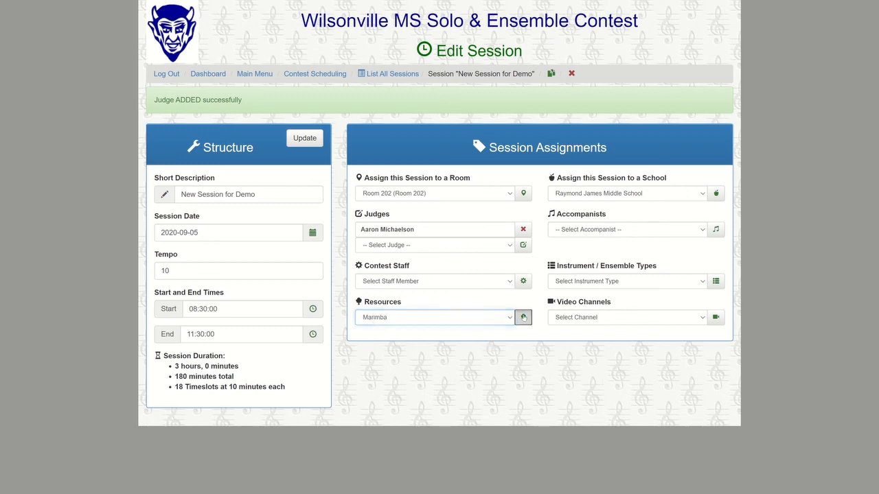
Add Brass as the session's instrument type
{"action": "left_click", "coordinate": [699, 281]}
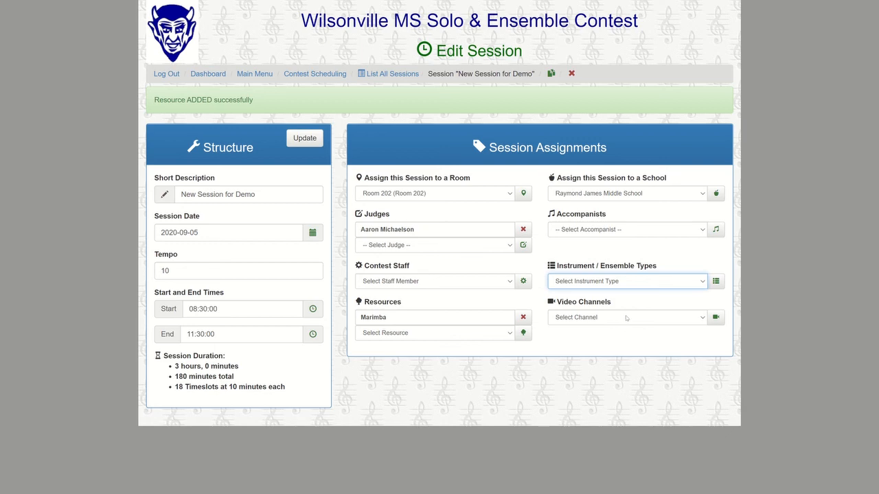
{"action": "key", "text": "Down"}
{"action": "left_click", "coordinate": [716, 282]}
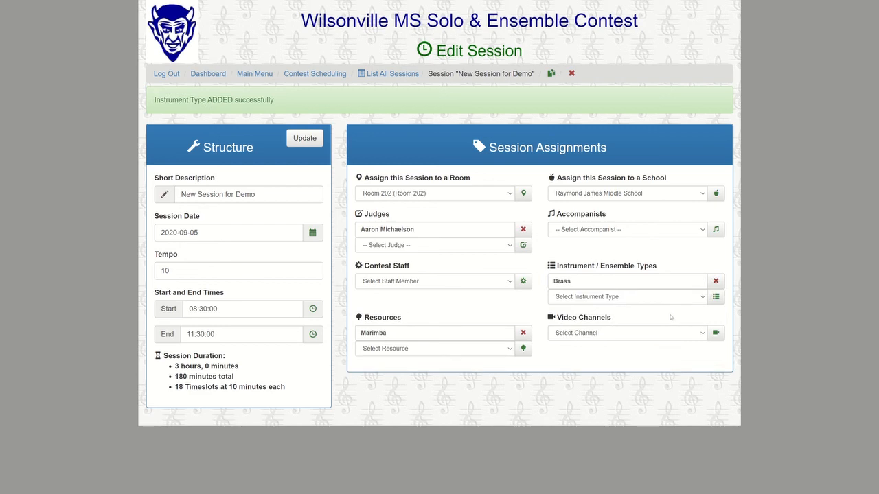
Add the Zoom Test 01 video channel to the session
{"action": "left_click", "coordinate": [701, 334]}
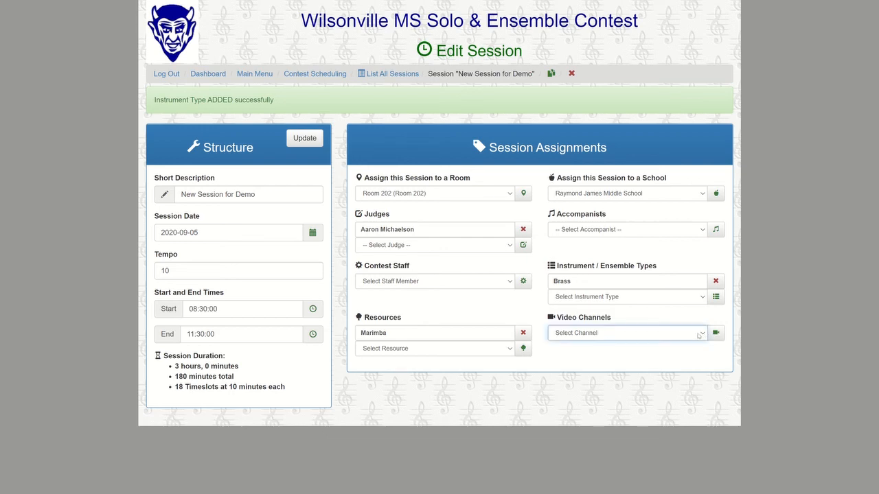
{"action": "left_click", "coordinate": [623, 358]}
{"action": "left_click", "coordinate": [716, 334]}
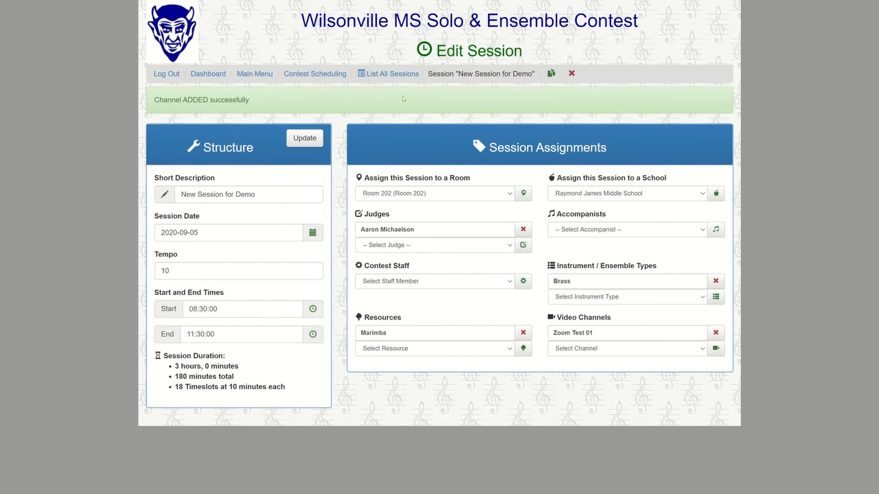
Zoom out on List All Sessions and expand, then collapse, the new session's video channel details
{"action": "left_click", "coordinate": [397, 74]}
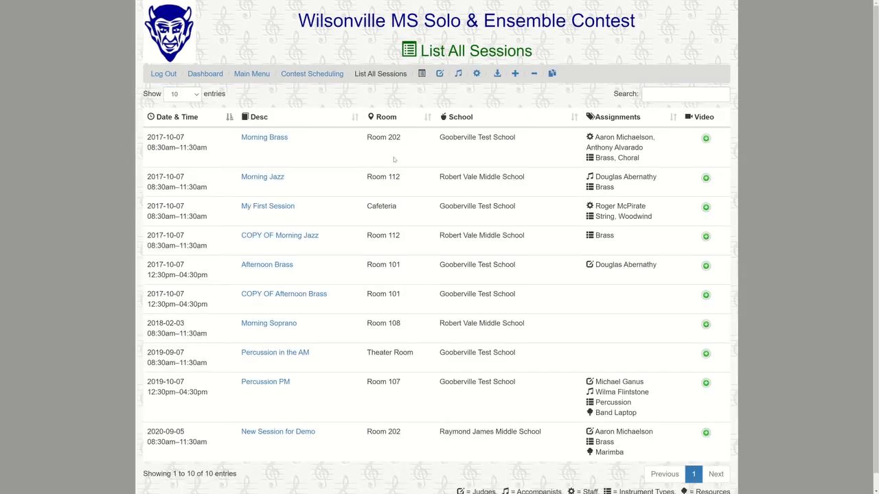
{"action": "scroll", "coordinate": [317, 424], "scroll_direction": "down", "scroll_amount": 1}
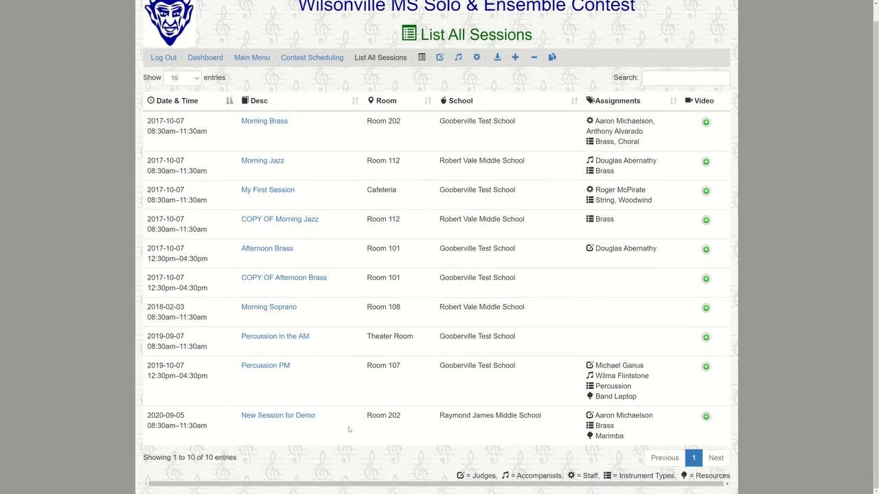
{"action": "key", "text": "ctrl+minus"}
{"action": "key", "text": "ctrl+minus"}
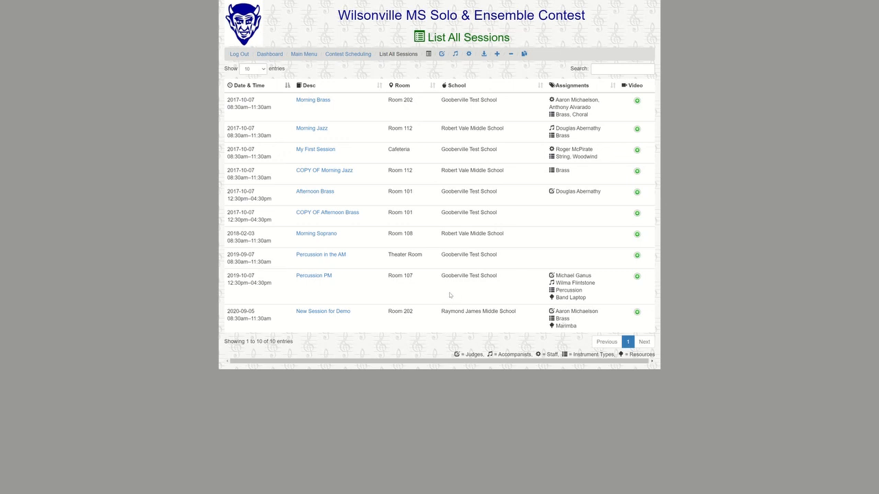
{"action": "left_click", "coordinate": [636, 313]}
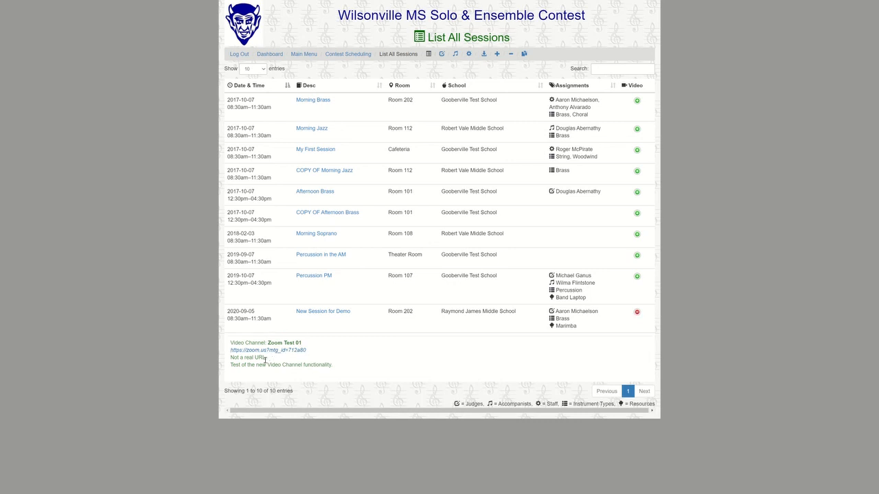
{"action": "left_click", "coordinate": [636, 313]}
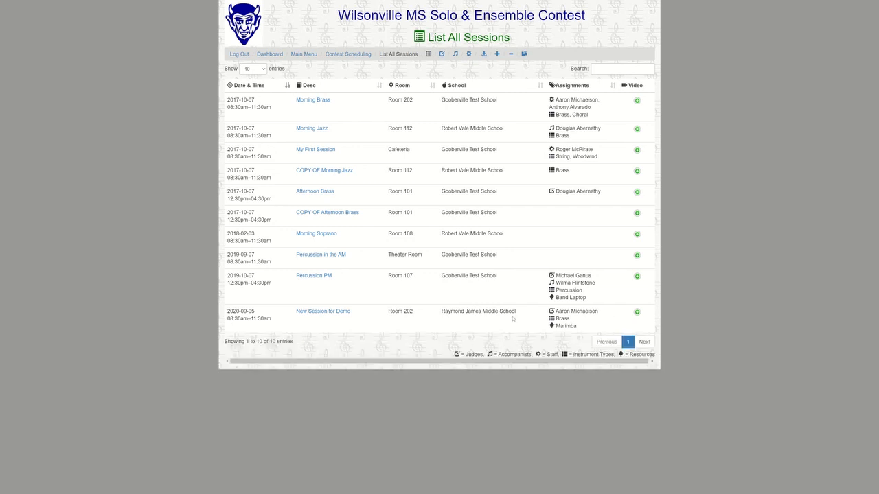